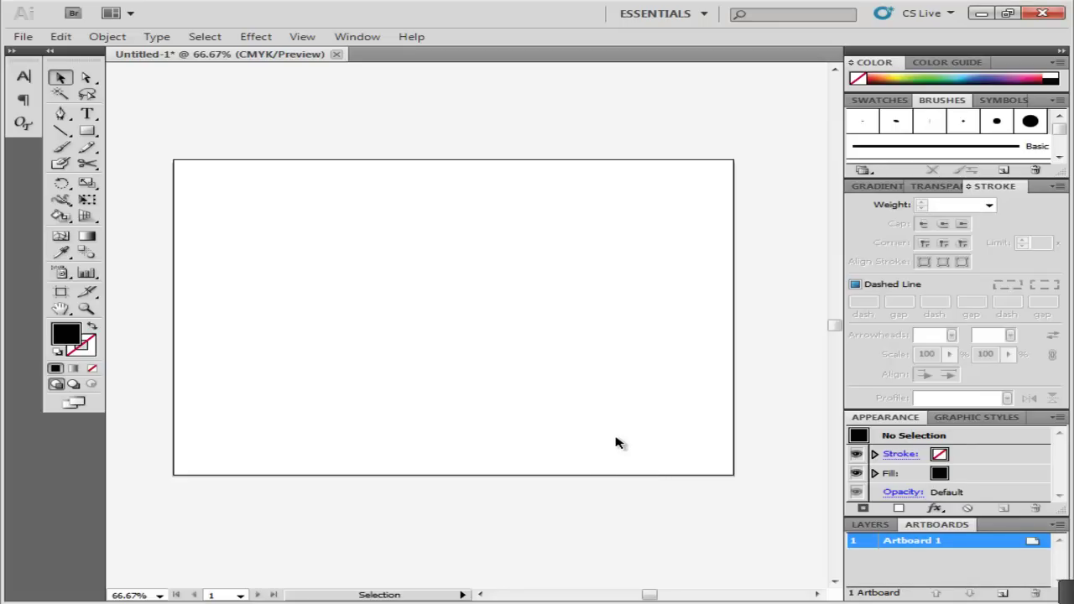
{"action": "key", "text": "ctrl+v"}
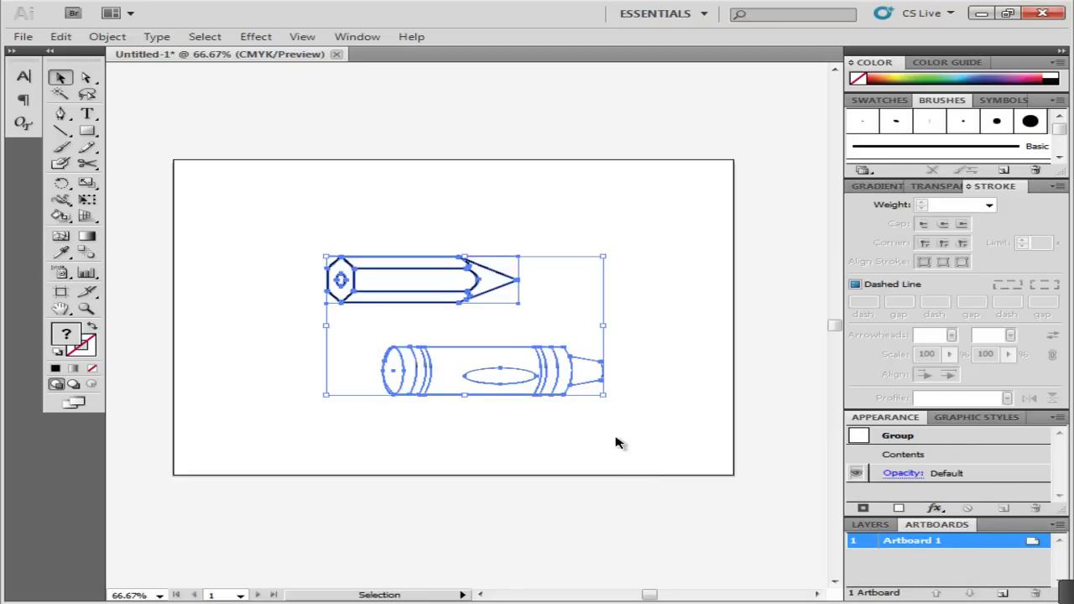
{"action": "left_click", "coordinate": [603, 448]}
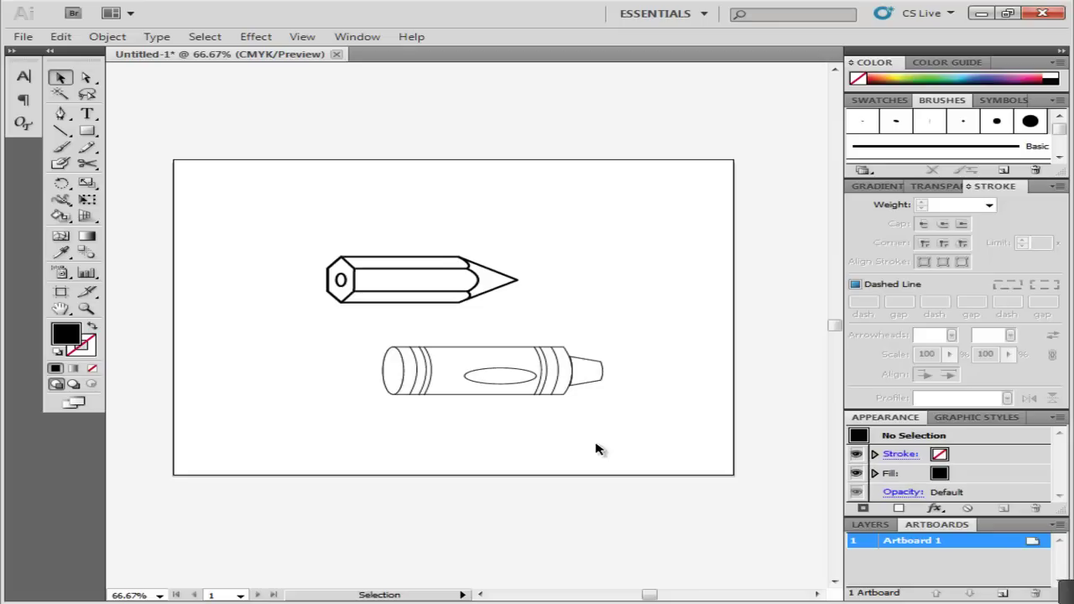
{"action": "left_click", "coordinate": [570, 390]}
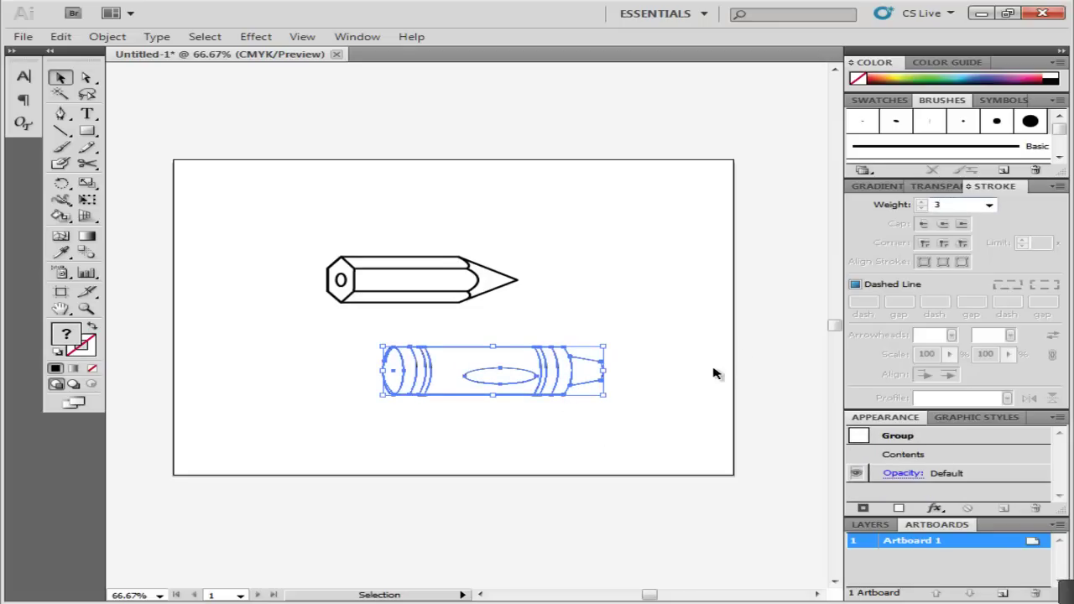
{"action": "left_click", "coordinate": [681, 383]}
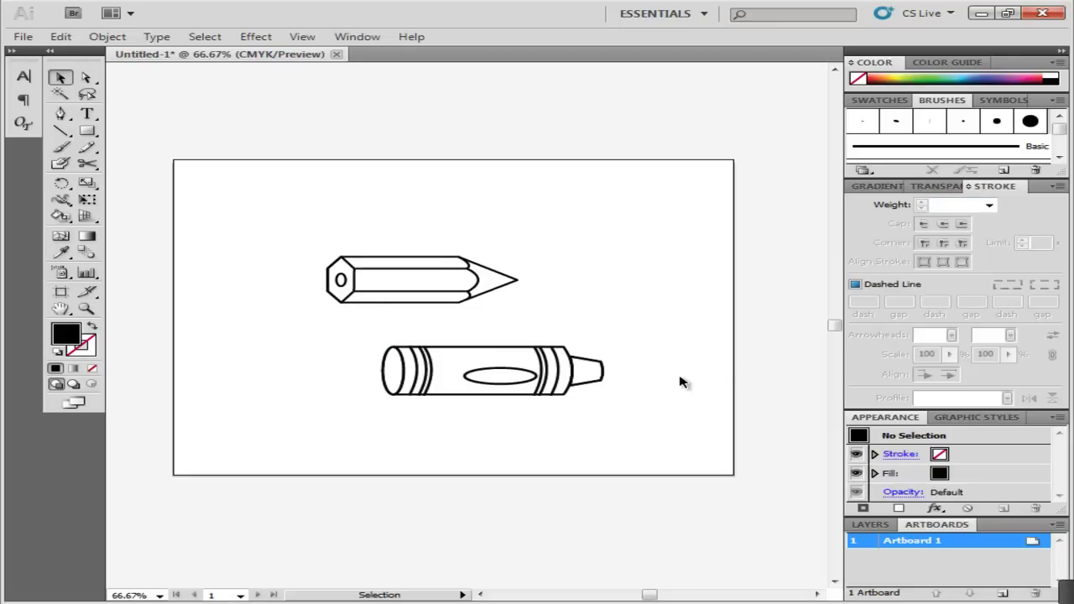
{"action": "left_click", "coordinate": [478, 290]}
Save the pencil drawing as an art brush: 20% width, stretch between guides, Tints and Shades
{"action": "mouse_move", "coordinate": [478, 289]}
{"action": "left_mouse_down"}
{"action": "mouse_move", "coordinate": [716, 242]}
{"action": "mouse_move", "coordinate": [854, 168]}
{"action": "mouse_move", "coordinate": [936, 154]}
{"action": "left_mouse_up"}
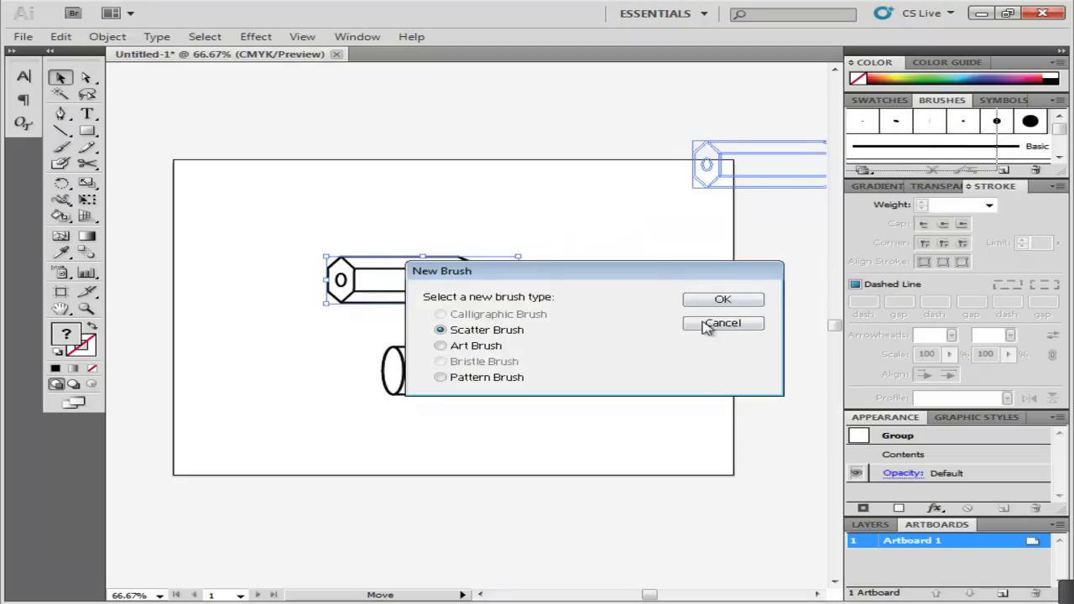
{"action": "left_click", "coordinate": [502, 351]}
{"action": "left_click", "coordinate": [706, 304]}
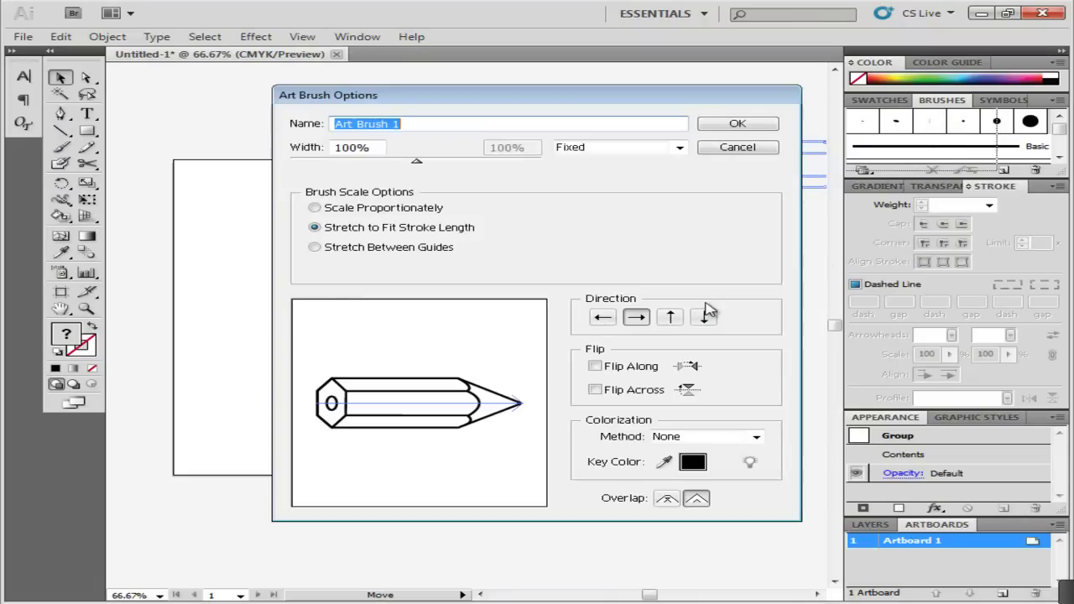
{"action": "left_click_drag", "start_coordinate": [416, 161], "coordinate": [323, 167]}
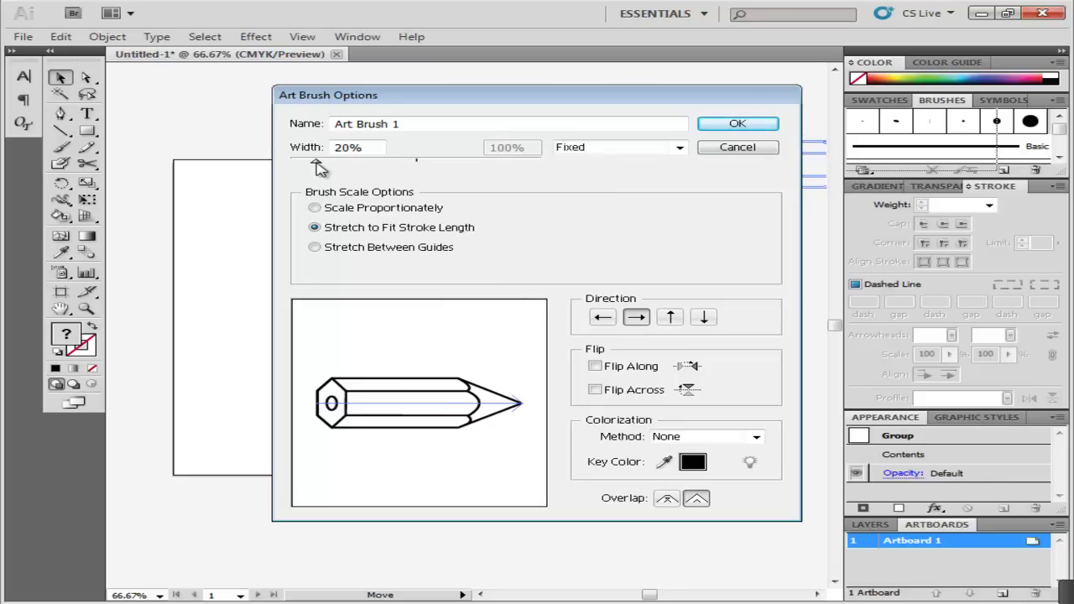
{"action": "left_click", "coordinate": [314, 247]}
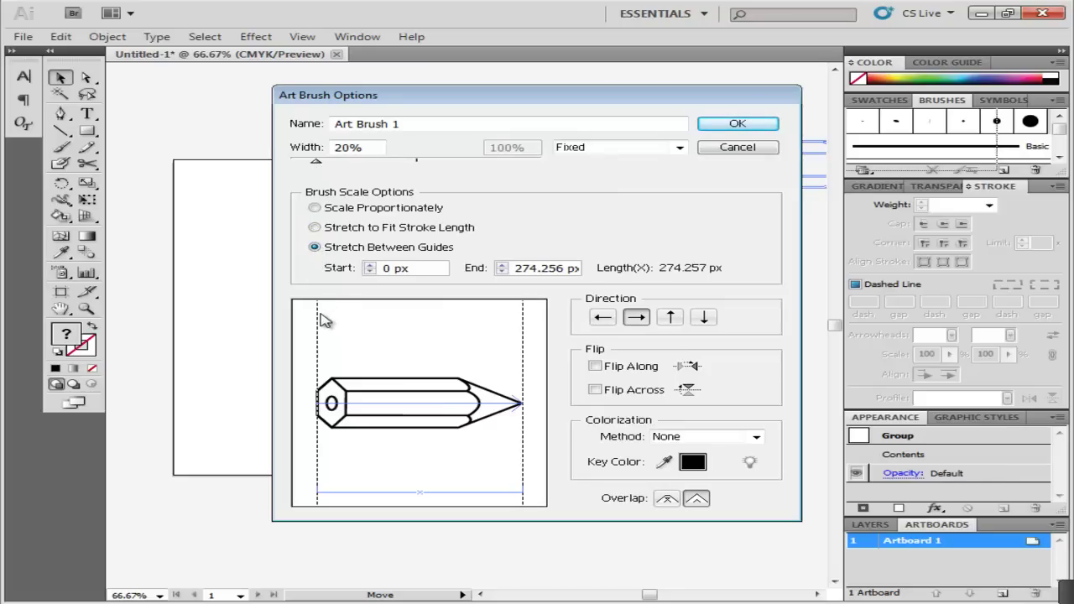
{"action": "left_click_drag", "start_coordinate": [323, 327], "coordinate": [353, 329]}
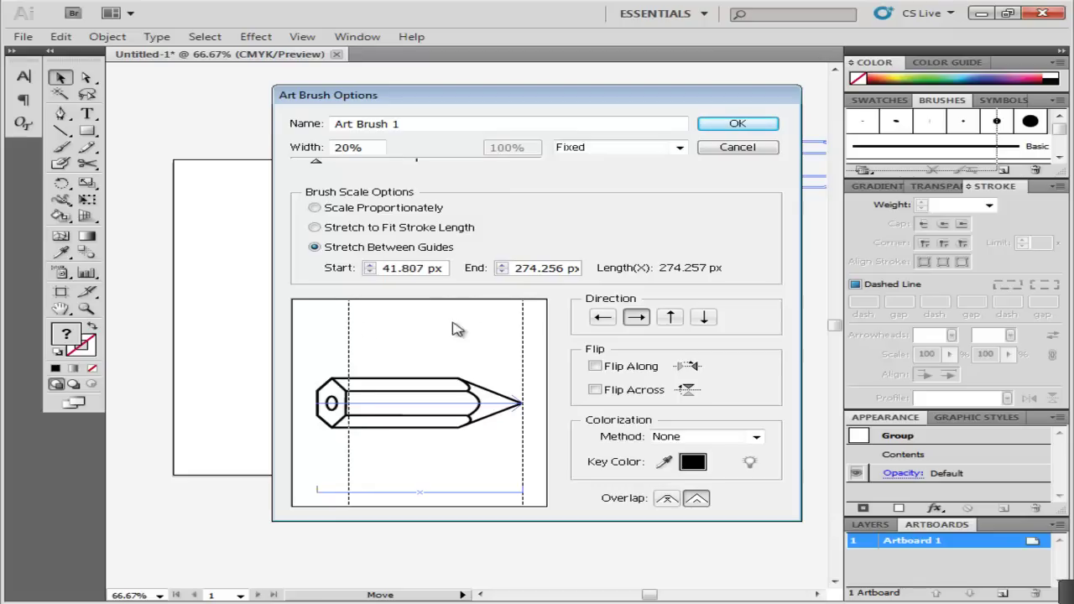
{"action": "left_click_drag", "start_coordinate": [524, 335], "coordinate": [459, 339]}
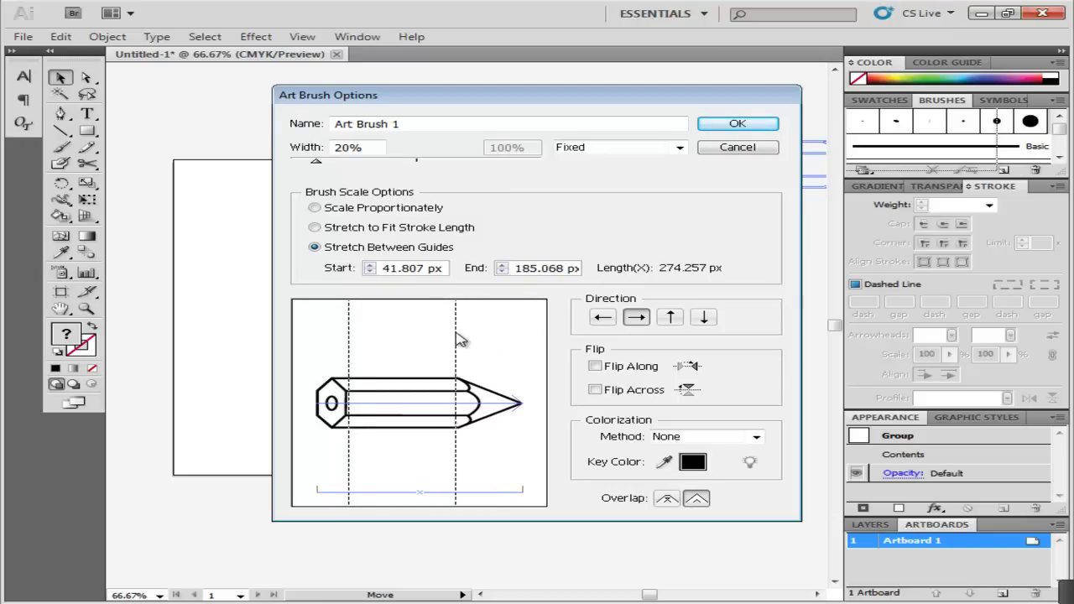
{"action": "left_click", "coordinate": [756, 437]}
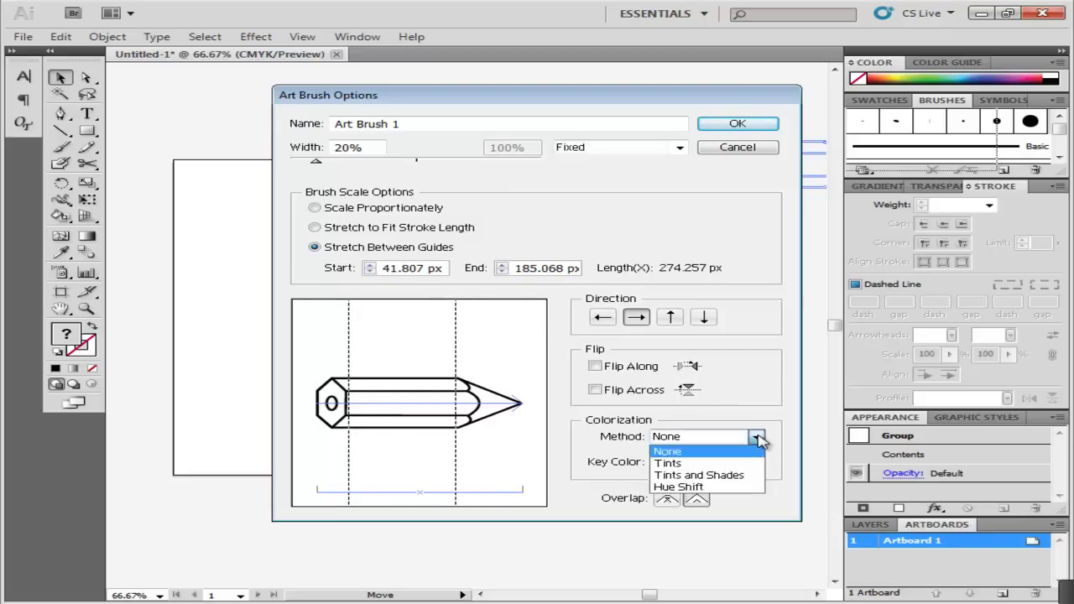
{"action": "left_click", "coordinate": [722, 475]}
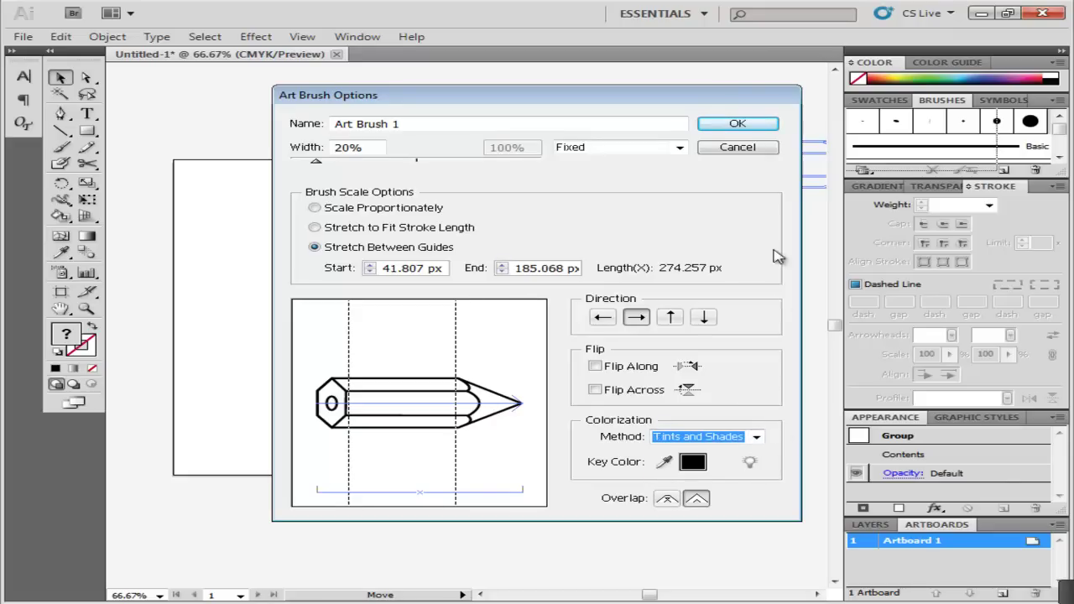
{"action": "left_click", "coordinate": [749, 126]}
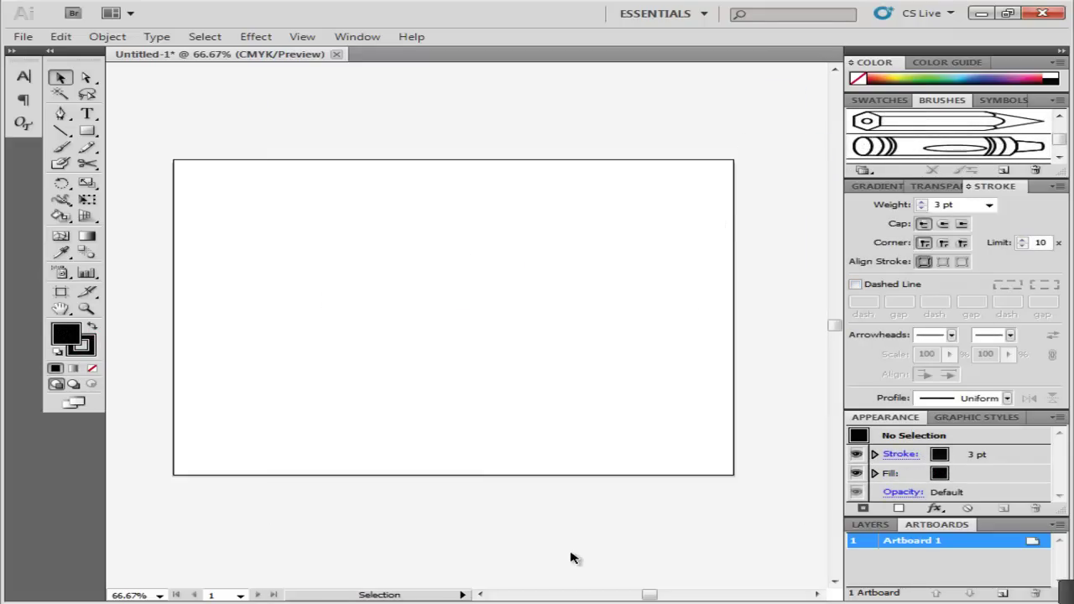
Add a text area on the artboard reading 'CAT'
{"action": "left_click", "coordinate": [86, 114]}
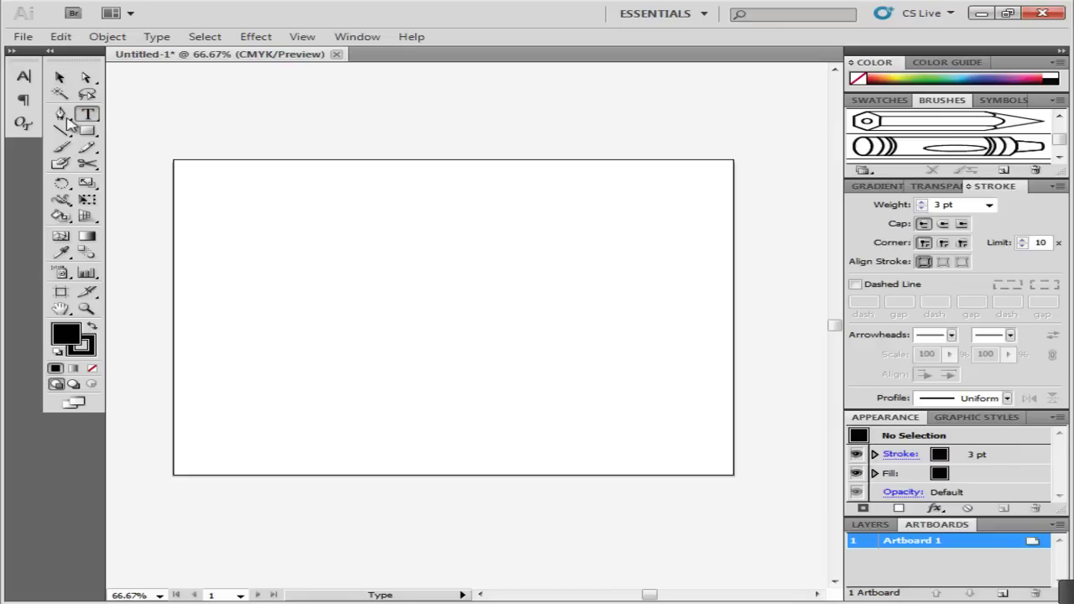
{"action": "left_click", "coordinate": [23, 76]}
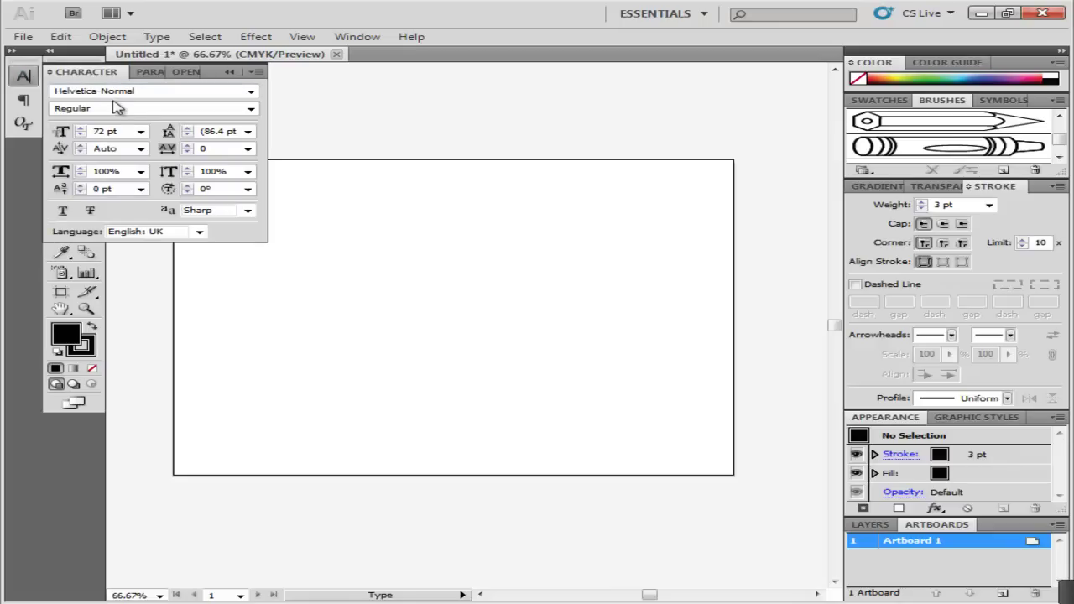
{"action": "left_click", "coordinate": [23, 76]}
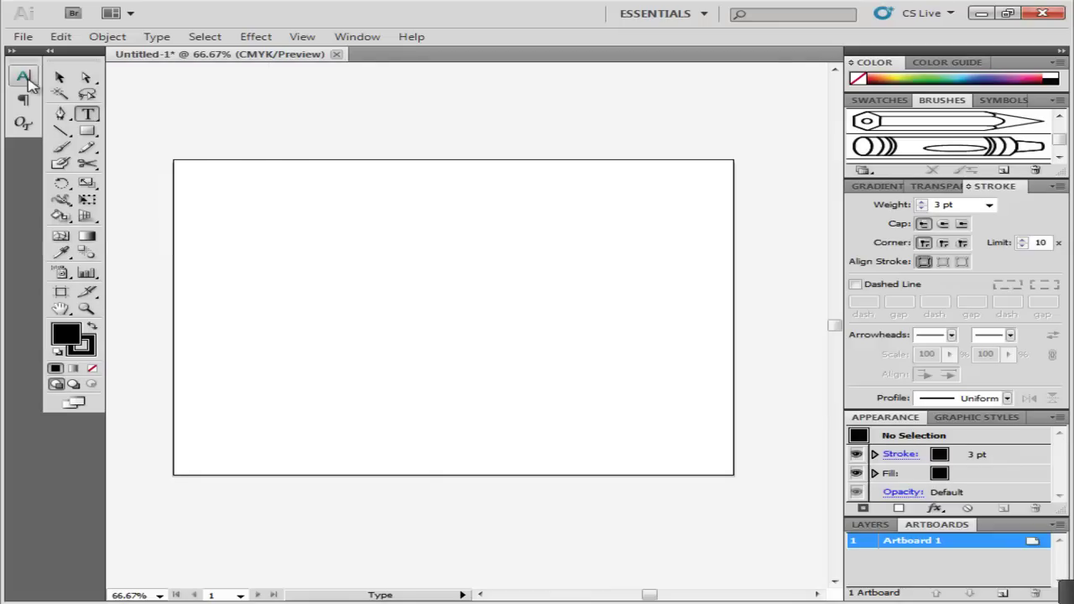
{"action": "left_click_drag", "start_coordinate": [248, 204], "coordinate": [560, 317]}
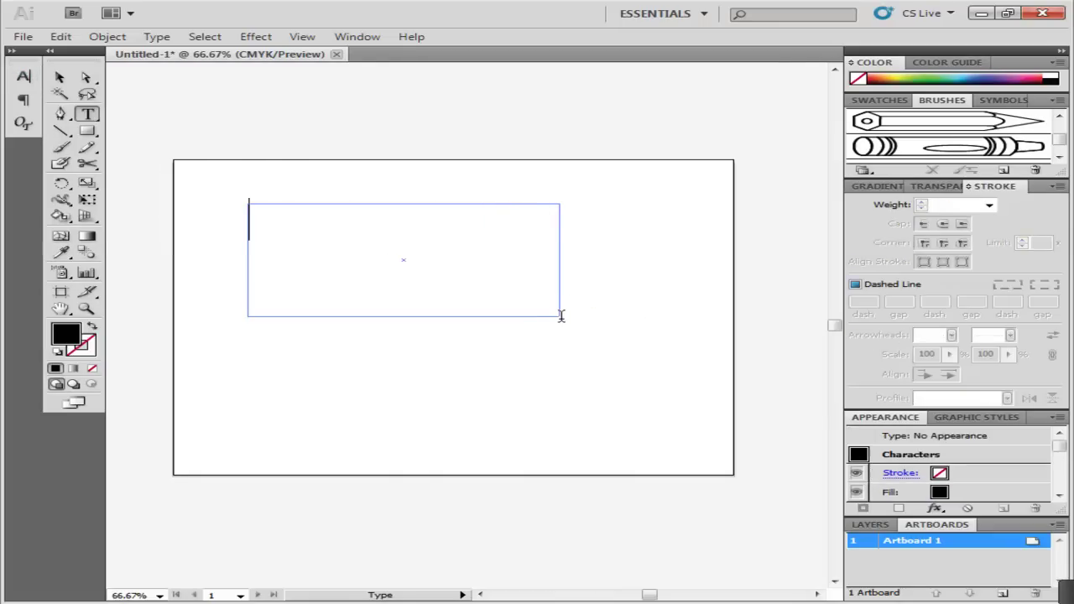
{"action": "type", "text": "CAT"}
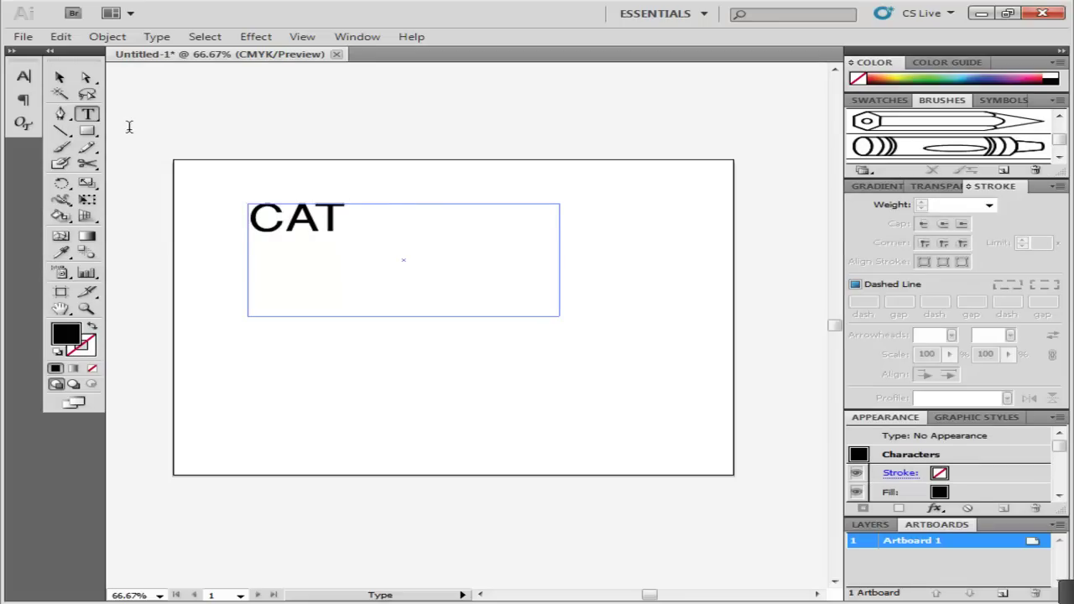
Expand the CAT text into outline shapes and bring up the letters' opacity settings
{"action": "left_click", "coordinate": [59, 76]}
{"action": "left_click", "coordinate": [106, 37]}
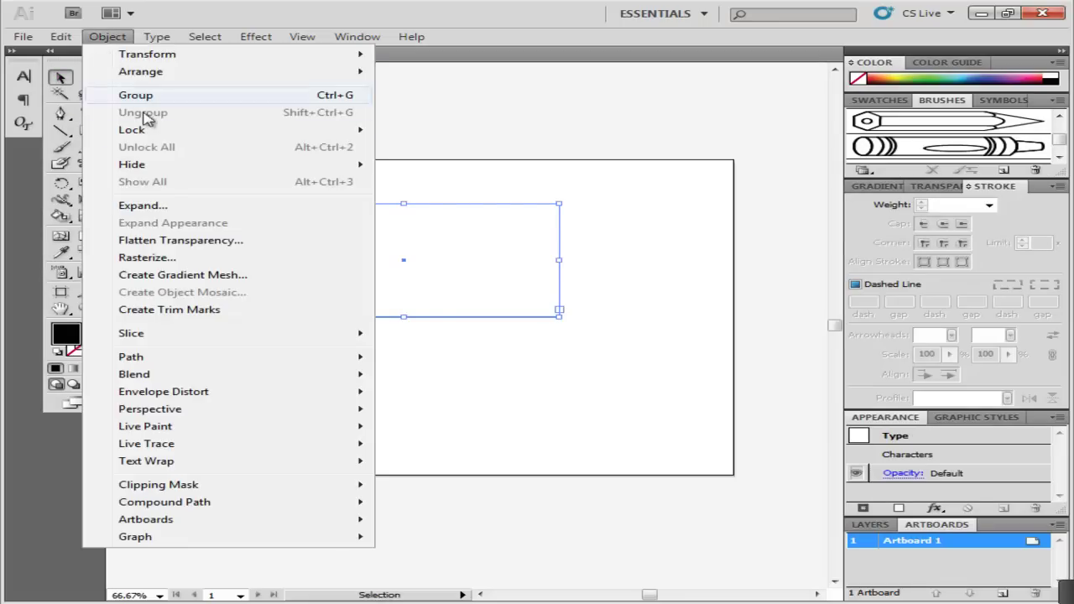
{"action": "left_click", "coordinate": [170, 208]}
{"action": "left_click", "coordinate": [640, 254]}
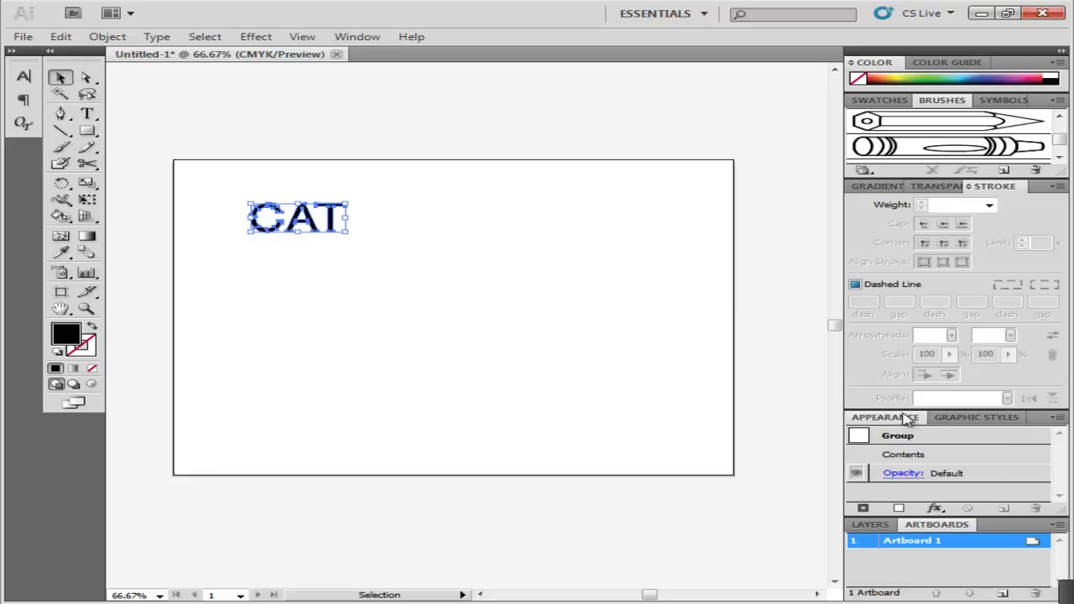
{"action": "left_click", "coordinate": [906, 475]}
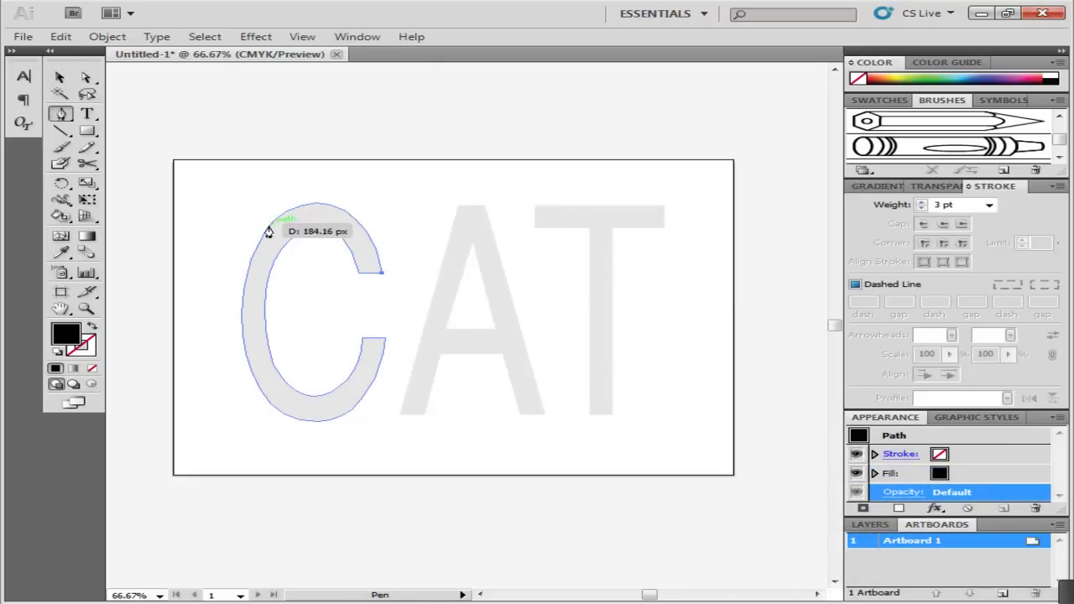
Trace the C's top arc and left side with two curved, unfilled art-brush paths
{"action": "left_click_drag", "start_coordinate": [267, 231], "coordinate": [181, 316]}
{"action": "left_click", "coordinate": [92, 367]}
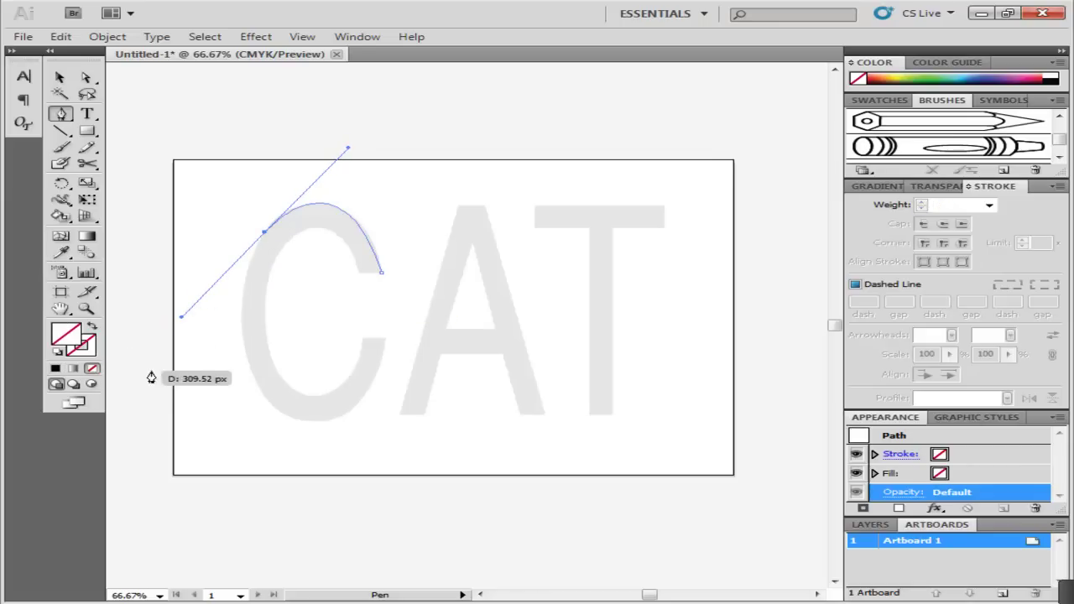
{"action": "left_click", "coordinate": [869, 156]}
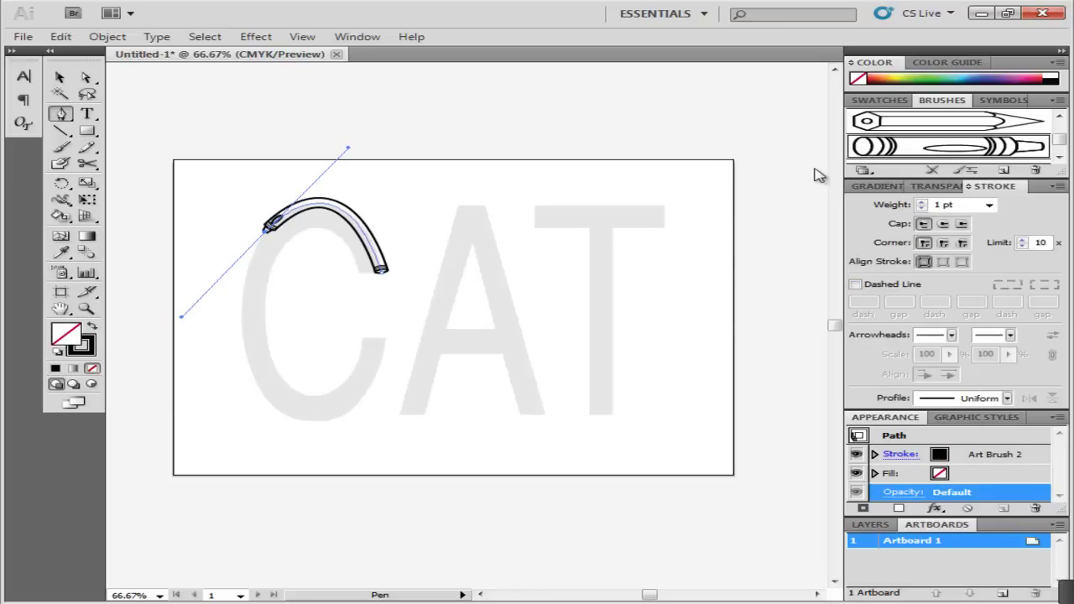
{"action": "left_click", "coordinate": [252, 381]}
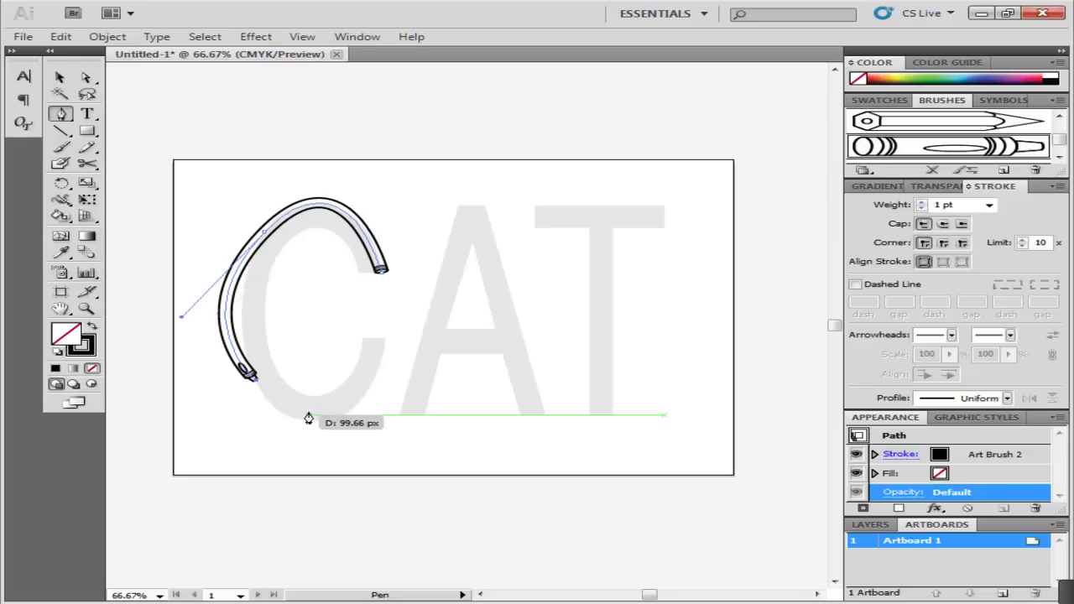
{"action": "key", "text": "ctrl+z"}
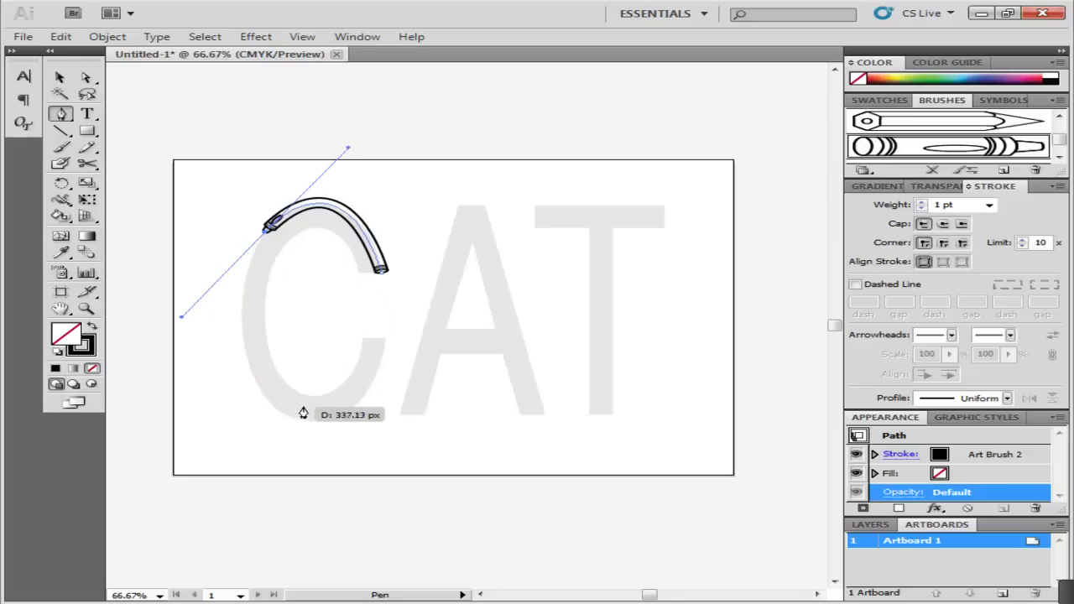
{"action": "left_click", "coordinate": [221, 374], "text": "ctrl"}
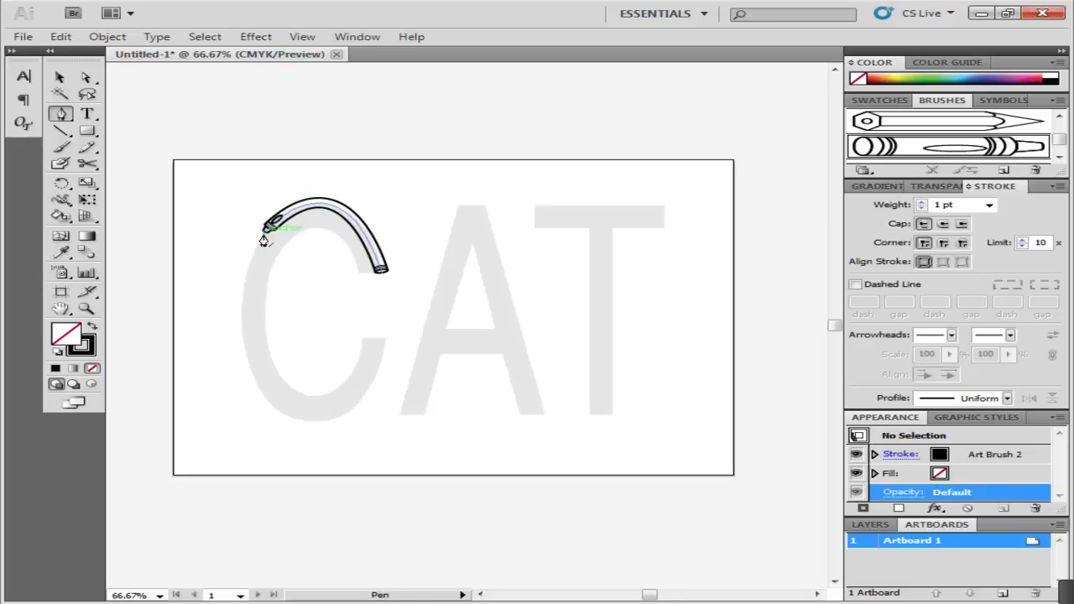
{"action": "mouse_move", "coordinate": [262, 237]}
{"action": "left_mouse_down"}
{"action": "mouse_move", "coordinate": [272, 408]}
{"action": "mouse_move", "coordinate": [340, 455]}
{"action": "mouse_move", "coordinate": [335, 479]}
{"action": "left_mouse_up"}
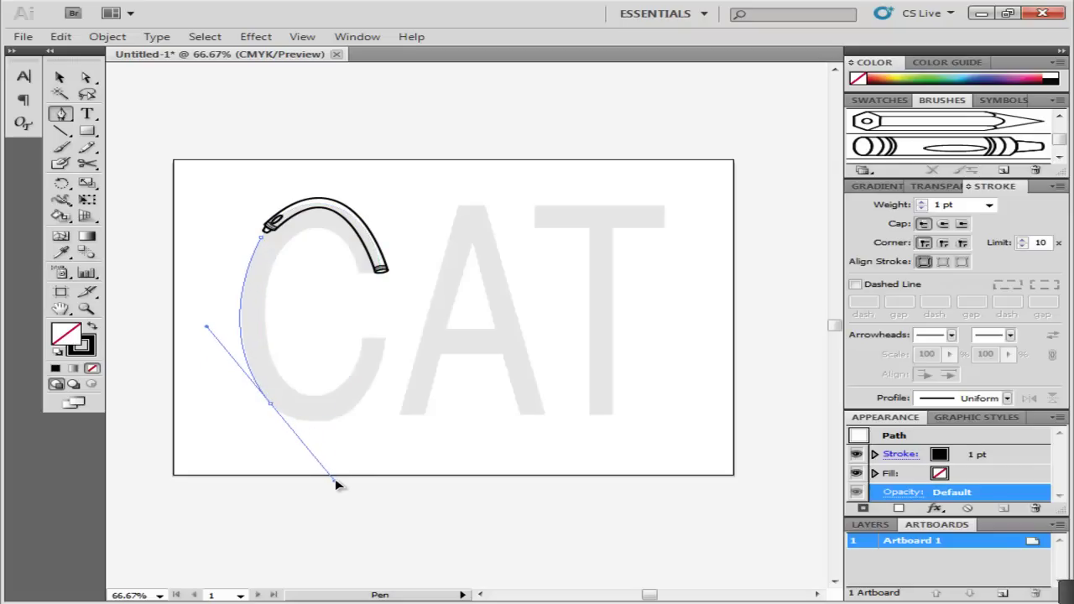
{"action": "left_click", "coordinate": [889, 149]}
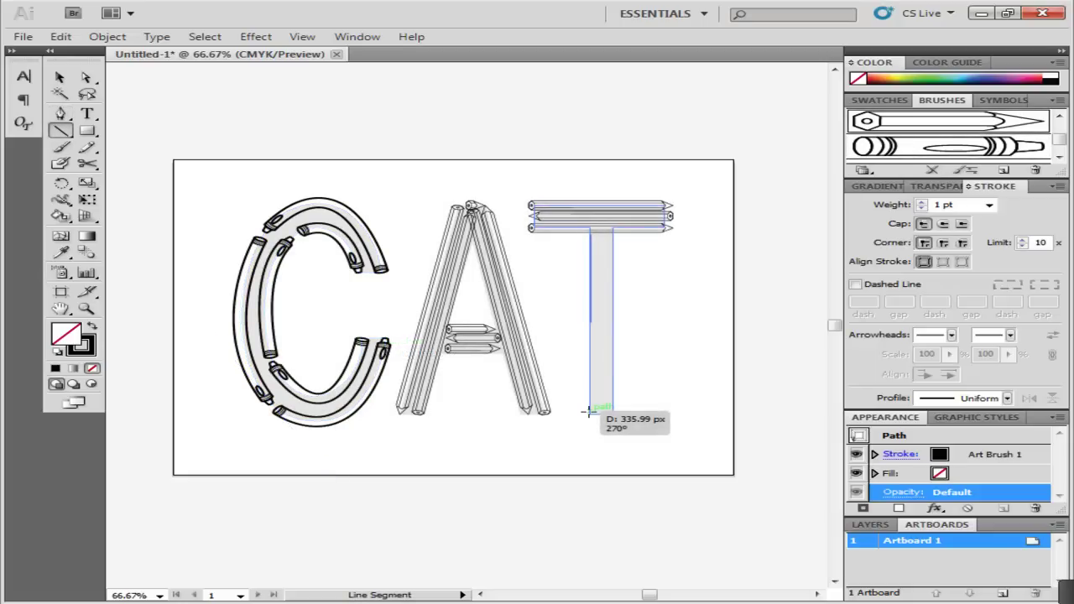
Draw a second straight pencil stroke along the T's stem, then deselect it
{"action": "mouse_move", "coordinate": [590, 411]}
{"action": "left_mouse_down"}
{"action": "mouse_move", "coordinate": [609, 304]}
{"action": "mouse_move", "coordinate": [606, 237]}
{"action": "left_mouse_up"}
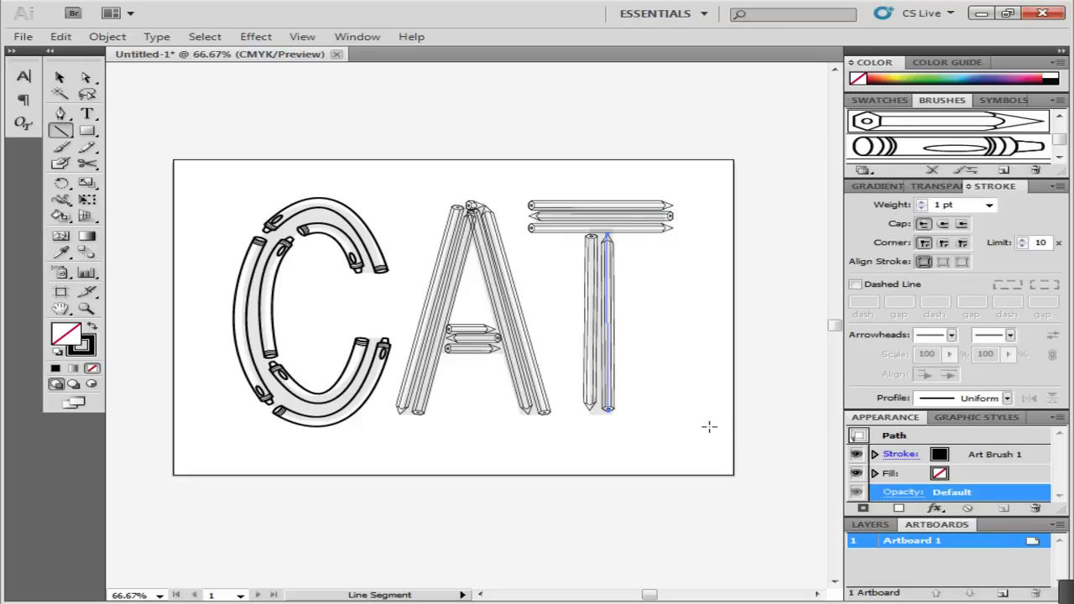
{"action": "key", "text": "v"}
{"action": "left_click", "coordinate": [650, 432]}
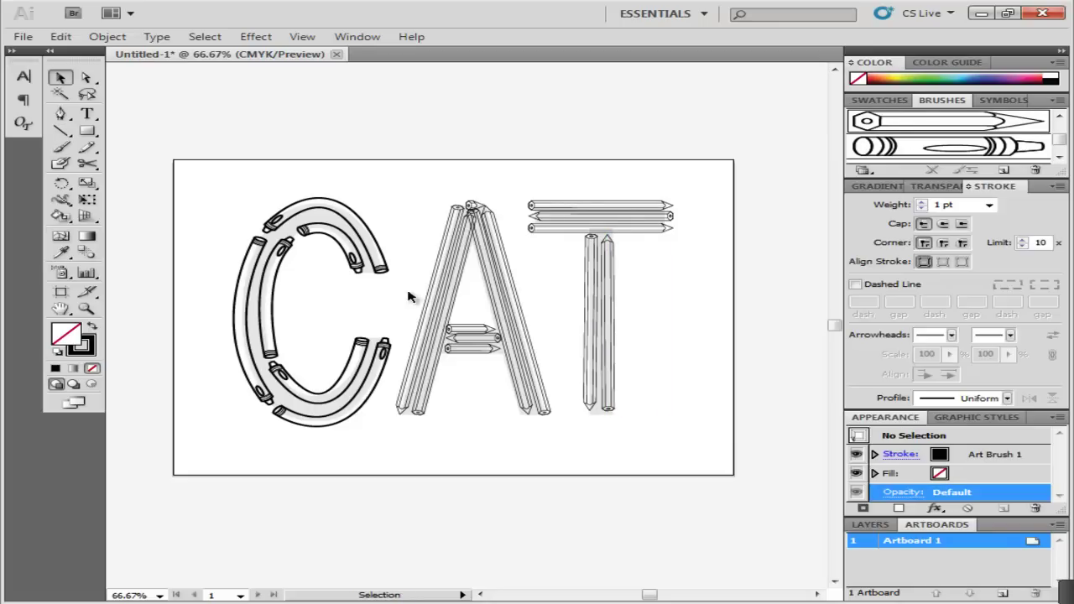
Select every brush stroke of C, A and T and expand their appearance into outlines
{"action": "left_click", "coordinate": [290, 217]}
{"action": "left_click", "coordinate": [276, 278], "text": "shift"}
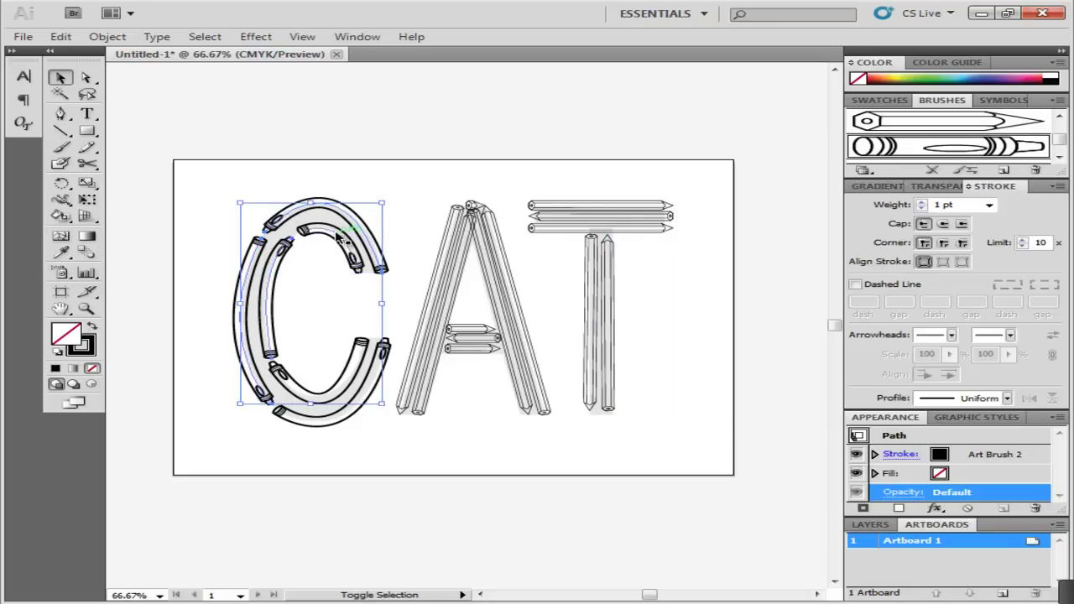
{"action": "left_click", "coordinate": [346, 381], "text": "shift"}
{"action": "left_click", "coordinate": [353, 412], "text": "shift"}
{"action": "left_click", "coordinate": [412, 367], "text": "shift"}
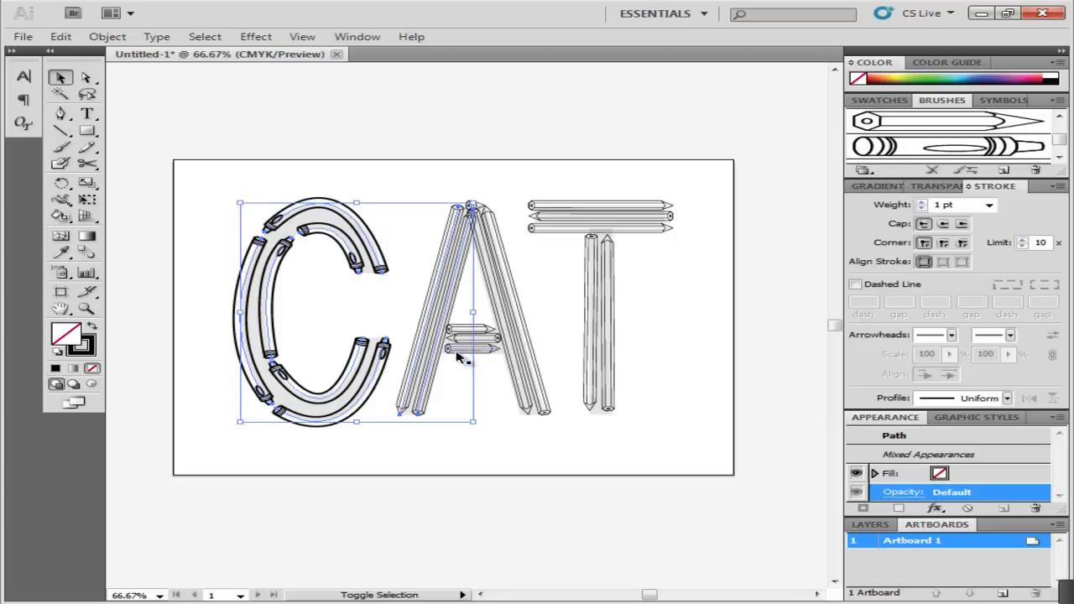
{"action": "left_click", "coordinate": [466, 344], "text": "shift"}
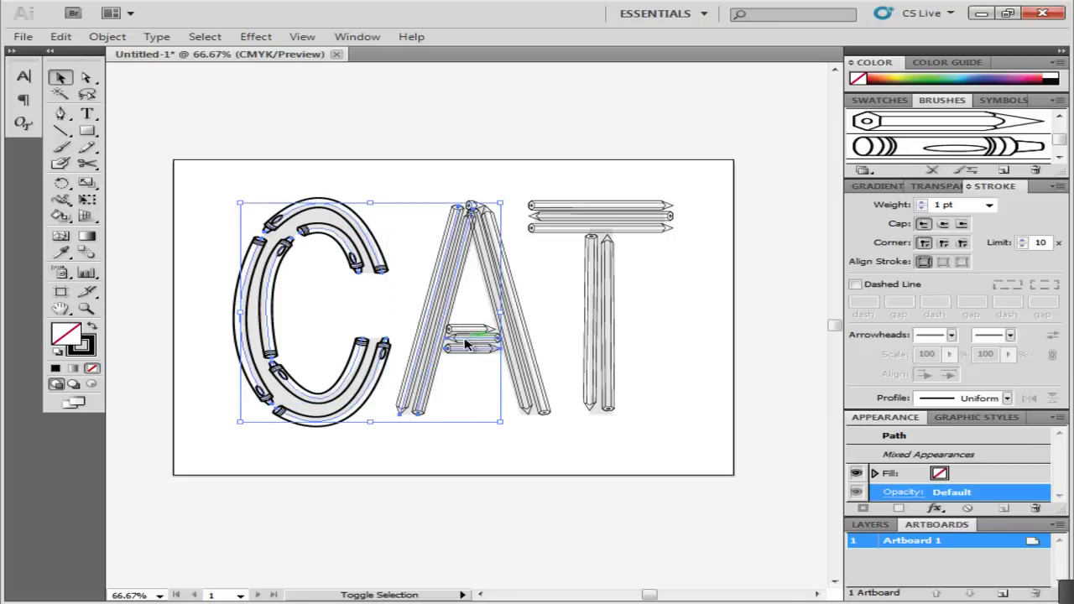
{"action": "left_click", "coordinate": [474, 207], "text": "shift"}
{"action": "left_click", "coordinate": [485, 209], "text": "shift"}
{"action": "left_click", "coordinate": [592, 264], "text": "shift"}
{"action": "left_click", "coordinate": [608, 258], "text": "shift"}
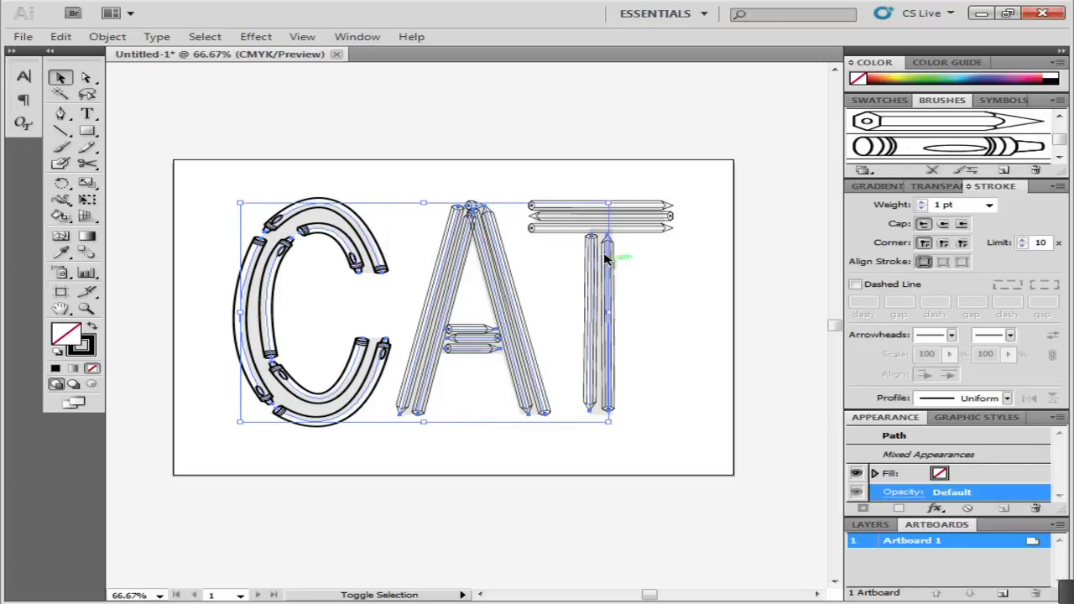
{"action": "left_click", "coordinate": [599, 228], "text": "shift"}
{"action": "left_click", "coordinate": [598, 217], "text": "shift"}
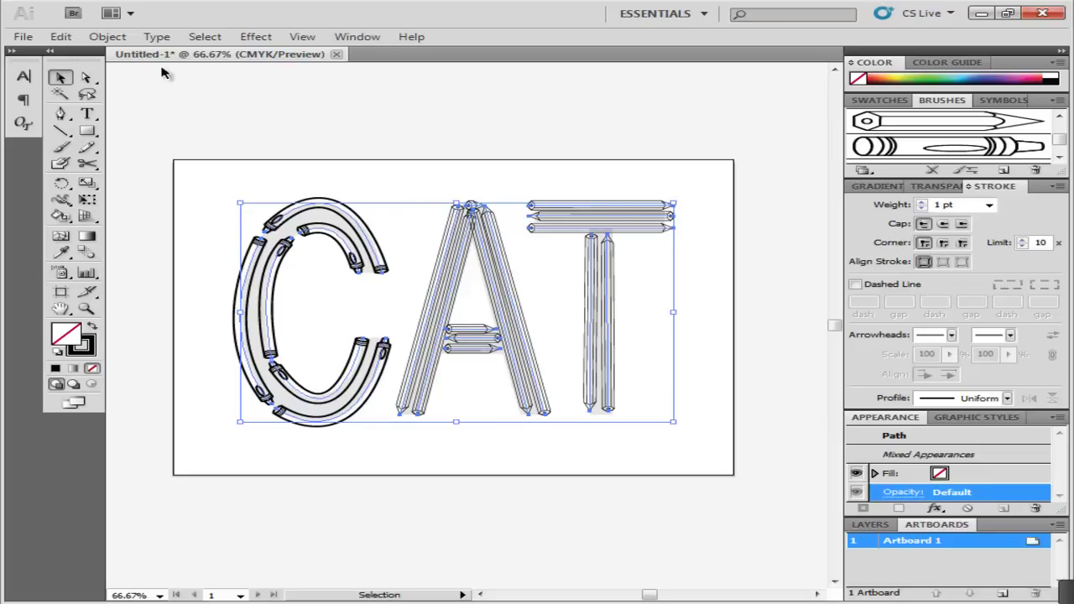
{"action": "left_click", "coordinate": [108, 37]}
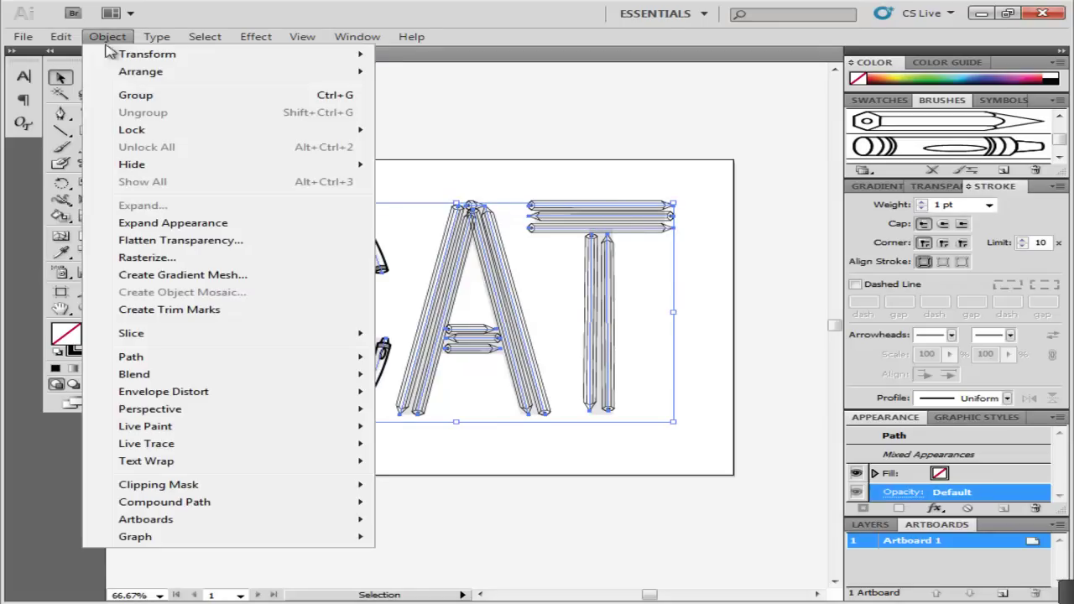
{"action": "left_click", "coordinate": [183, 223]}
Fill the C's outer left tube red with the Live Paint Bucket
{"action": "left_click", "coordinate": [64, 220]}
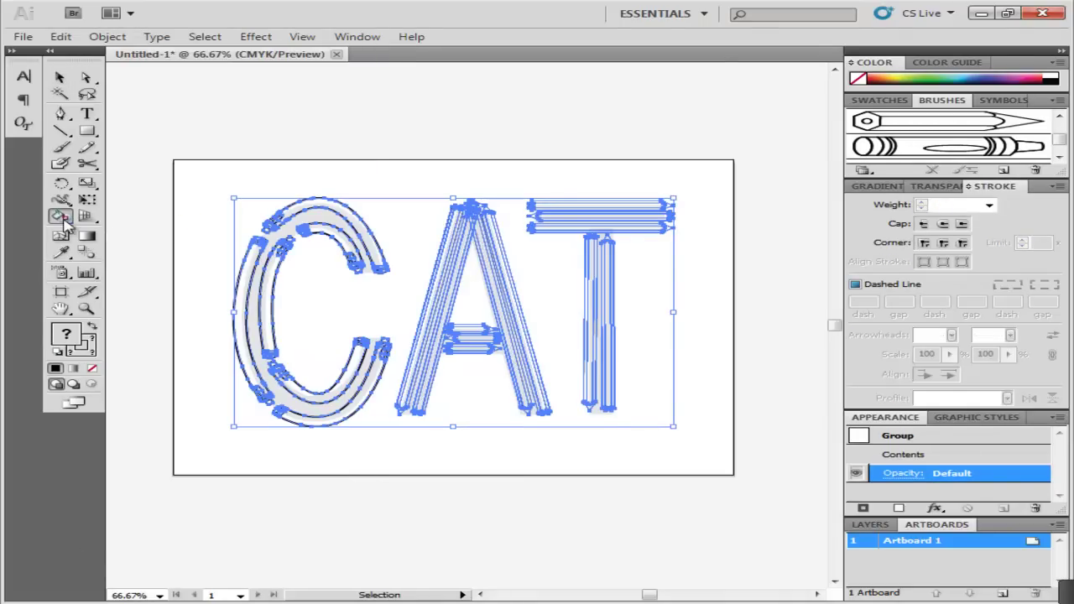
{"action": "left_click", "coordinate": [63, 220]}
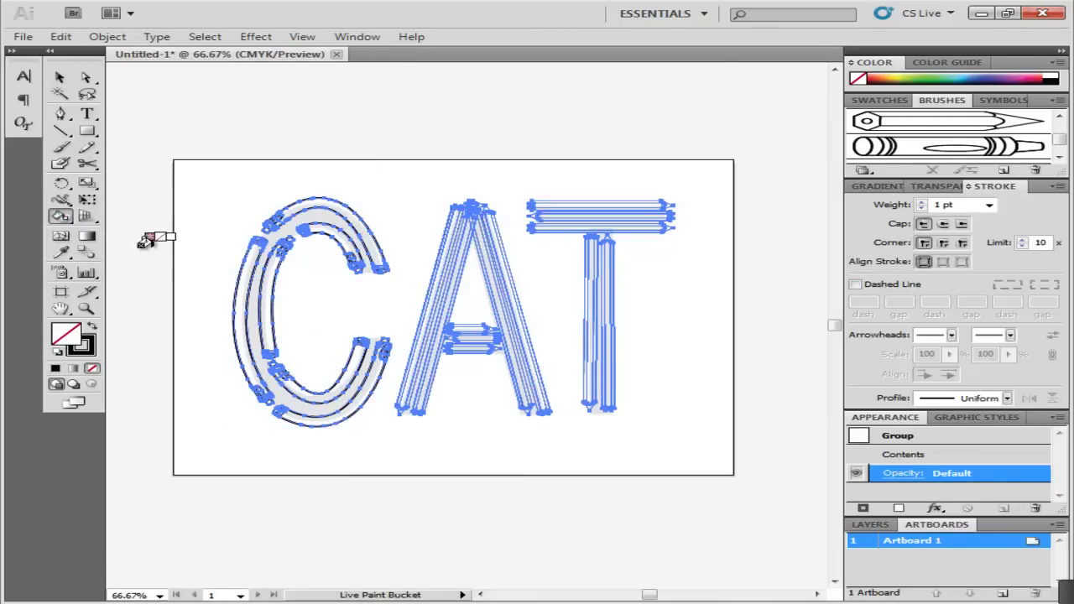
{"action": "left_click", "coordinate": [60, 77]}
{"action": "left_click", "coordinate": [214, 220]}
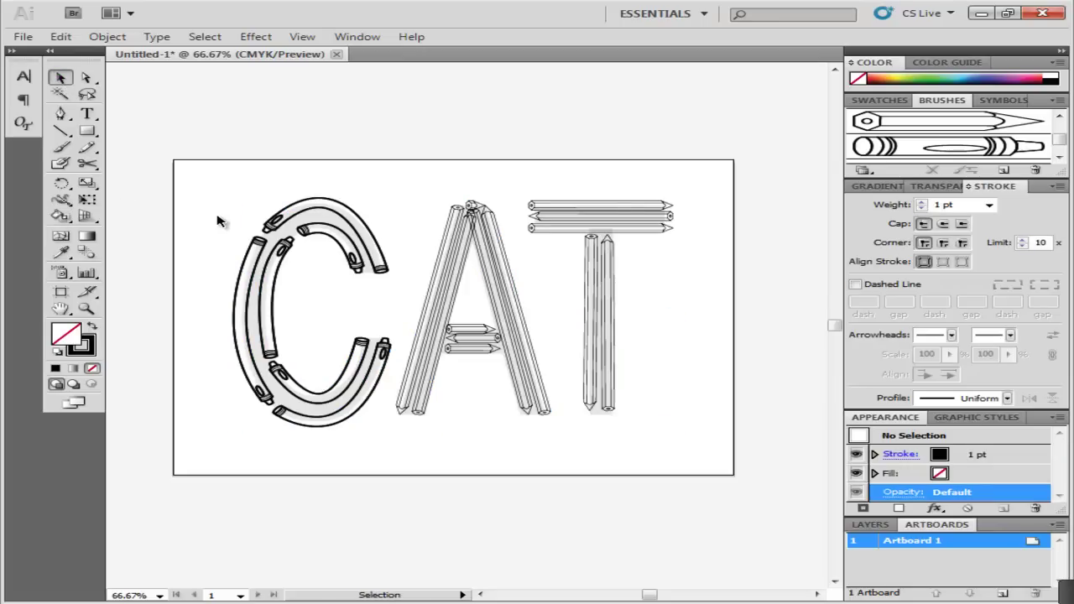
{"action": "left_click", "coordinate": [61, 215]}
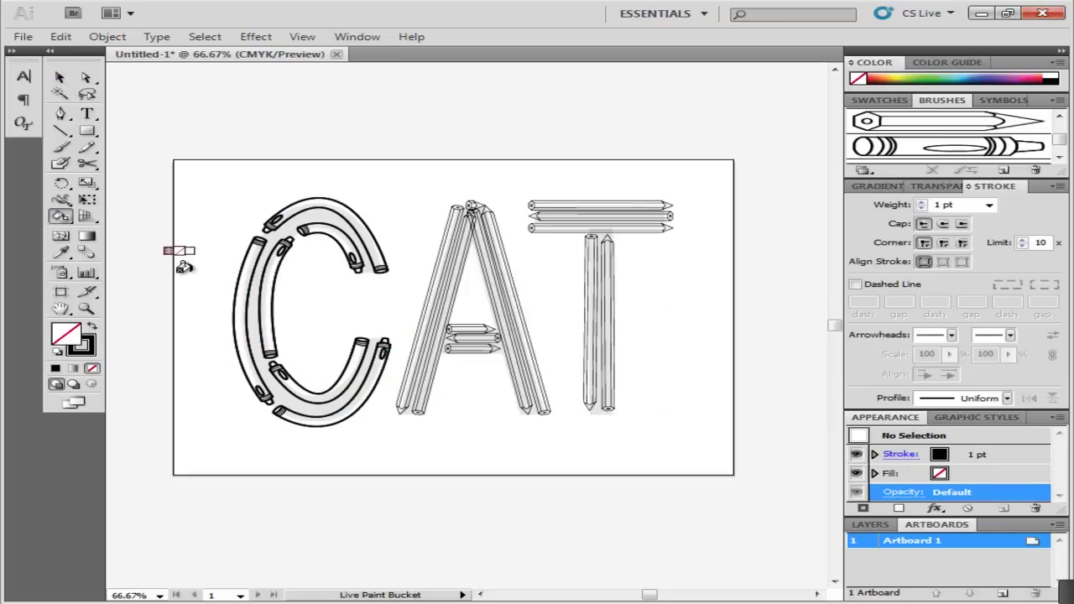
{"action": "key", "text": "Right"}
{"action": "key", "text": "Right"}
{"action": "key", "text": "Right"}
{"action": "key", "text": "Right"}
{"action": "left_click", "coordinate": [240, 292]}
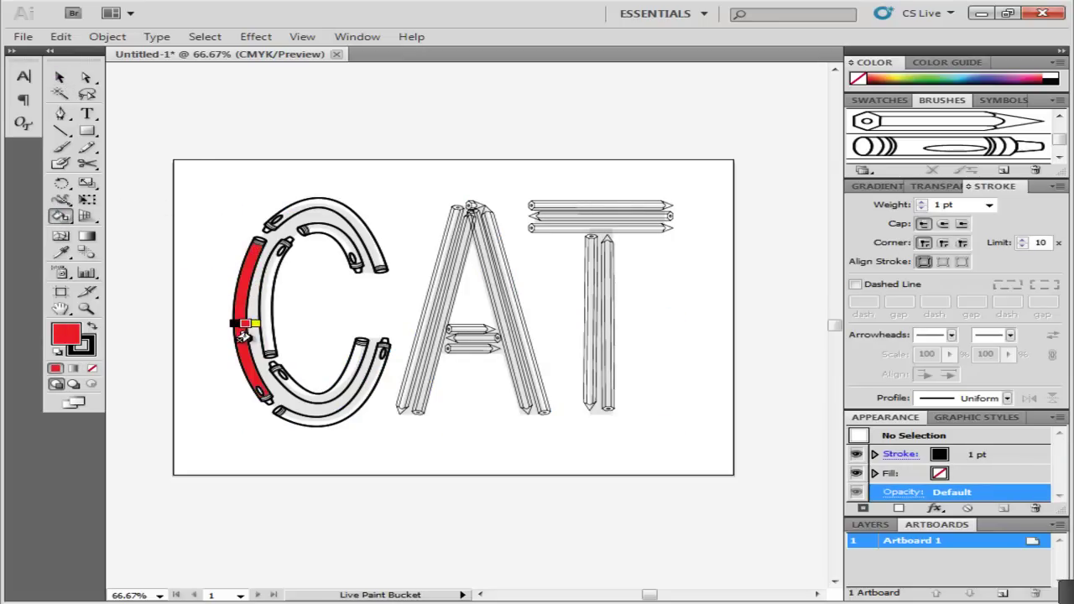
Zoom in on the C and paint the red tube's top and bottom end caps red
{"action": "left_click", "coordinate": [87, 308]}
{"action": "mouse_move", "coordinate": [202, 173]}
{"action": "left_mouse_down"}
{"action": "mouse_move", "coordinate": [316, 447]}
{"action": "mouse_move", "coordinate": [399, 496]}
{"action": "left_mouse_up"}
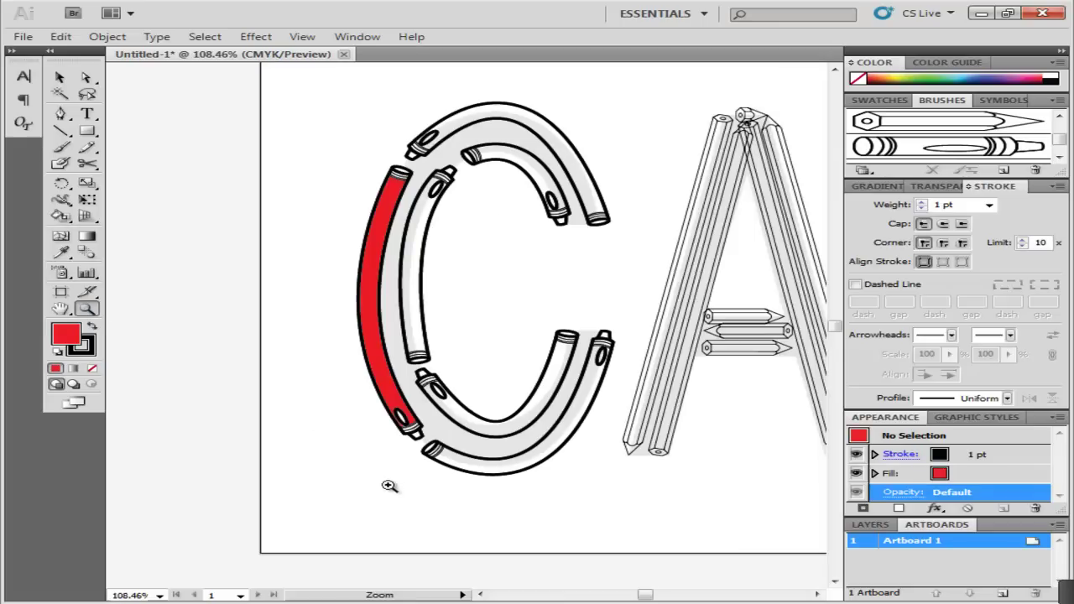
{"action": "left_click", "coordinate": [60, 216]}
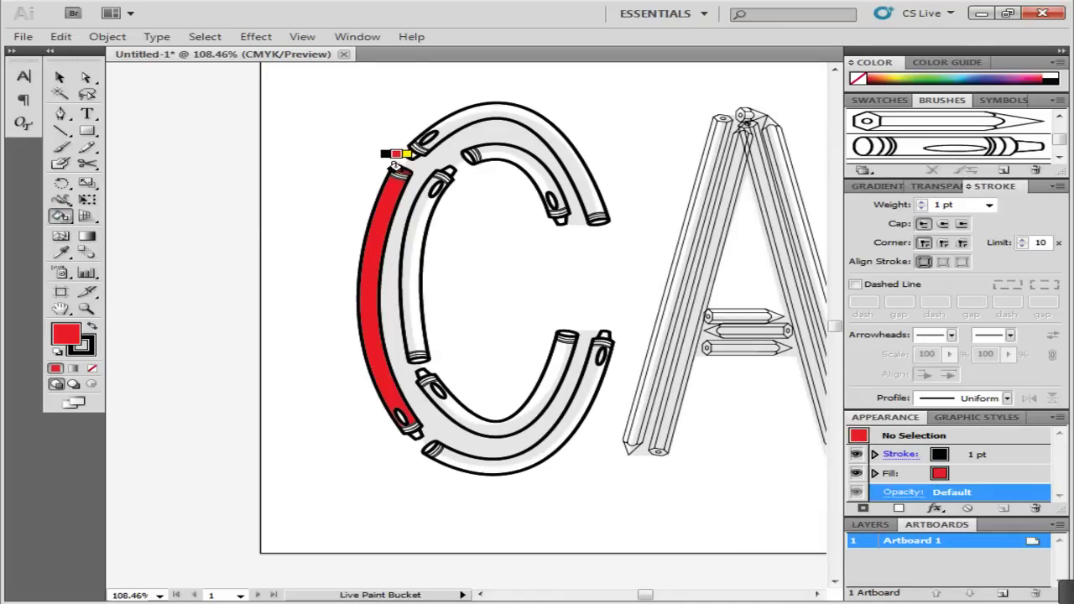
{"action": "left_click", "coordinate": [394, 168]}
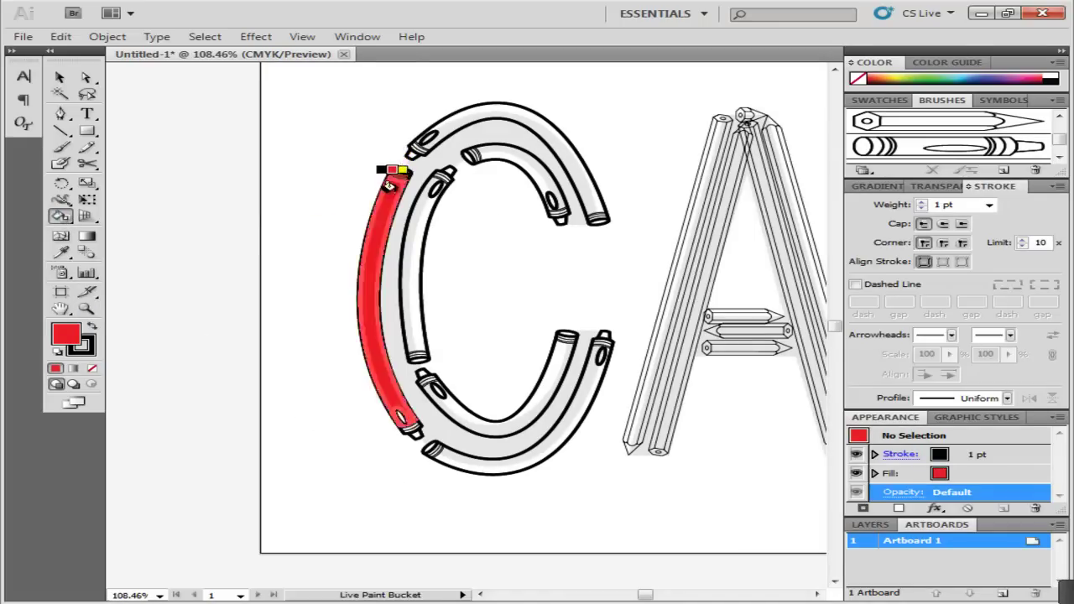
{"action": "left_click", "coordinate": [414, 421]}
Paint the C's outer bottom tube yellow
{"action": "key", "text": "Right"}
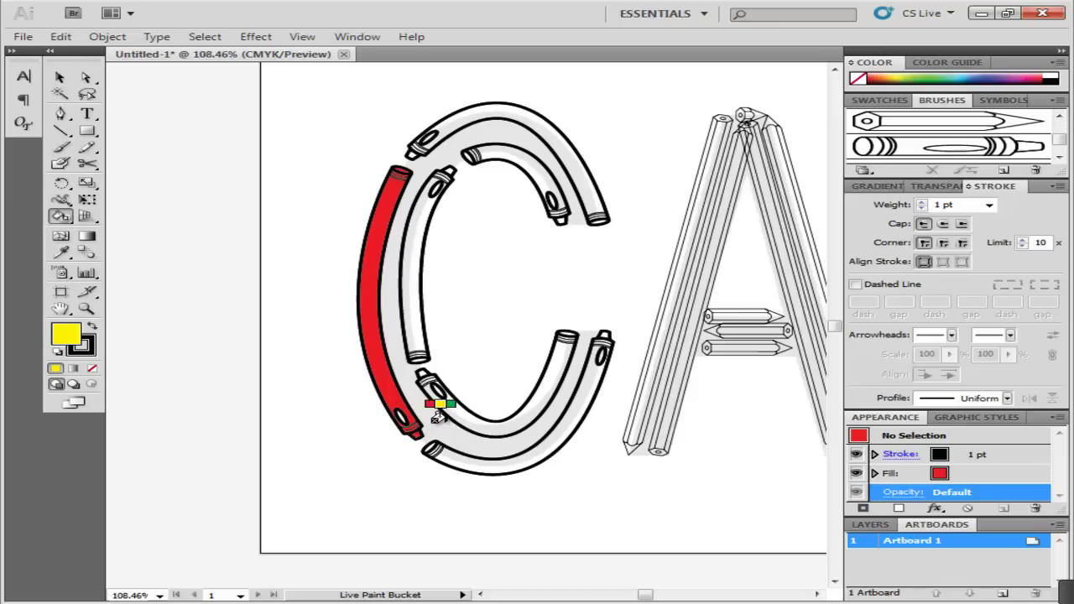
{"action": "left_click", "coordinate": [485, 449]}
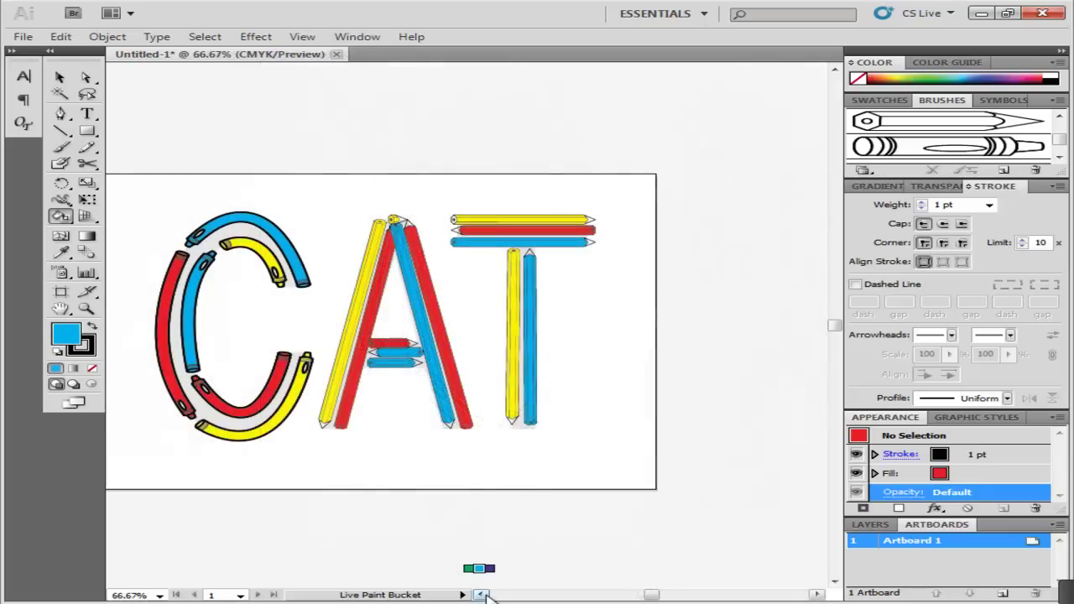
{"action": "left_click", "coordinate": [483, 594]}
{"action": "left_click", "coordinate": [482, 594]}
{"action": "left_click", "coordinate": [482, 593]}
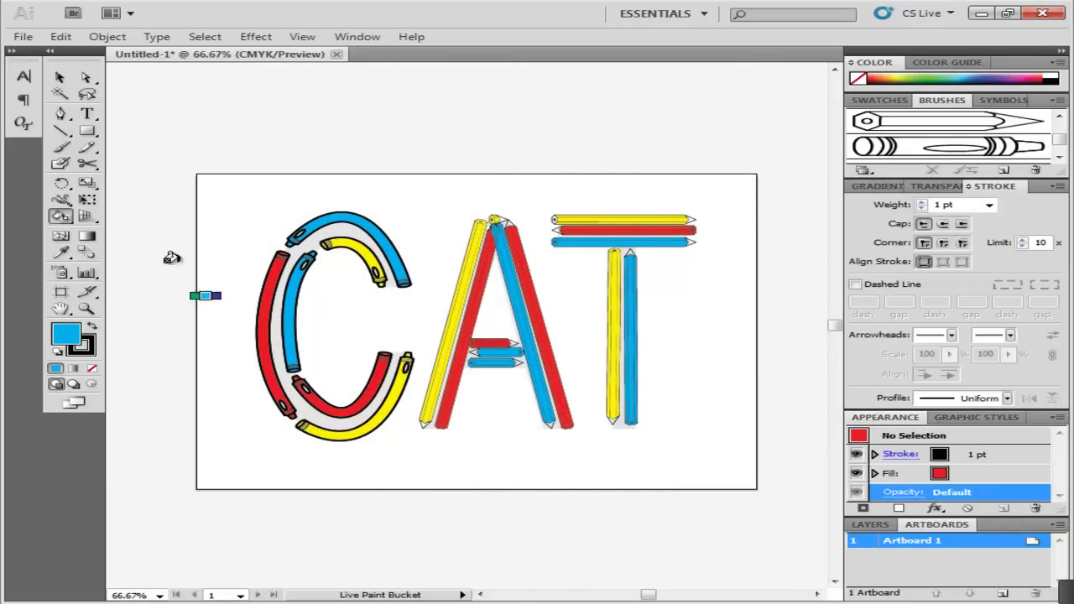
{"action": "left_click", "coordinate": [59, 76]}
Move the grey CAT guide text below the letters and delete it
{"action": "left_click_drag", "start_coordinate": [285, 364], "coordinate": [273, 523]}
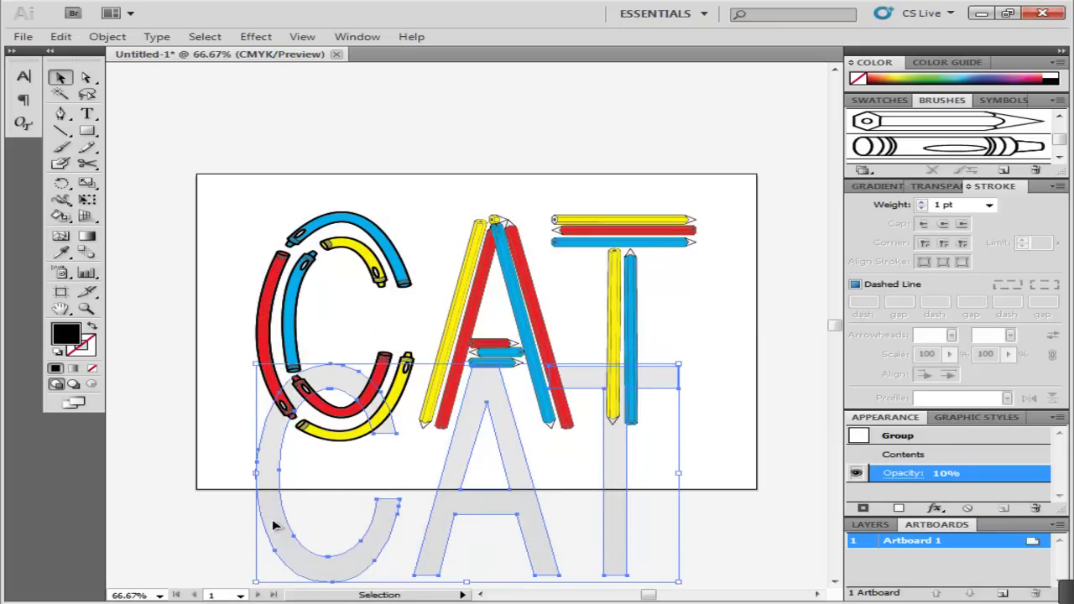
{"action": "key", "text": "Delete"}
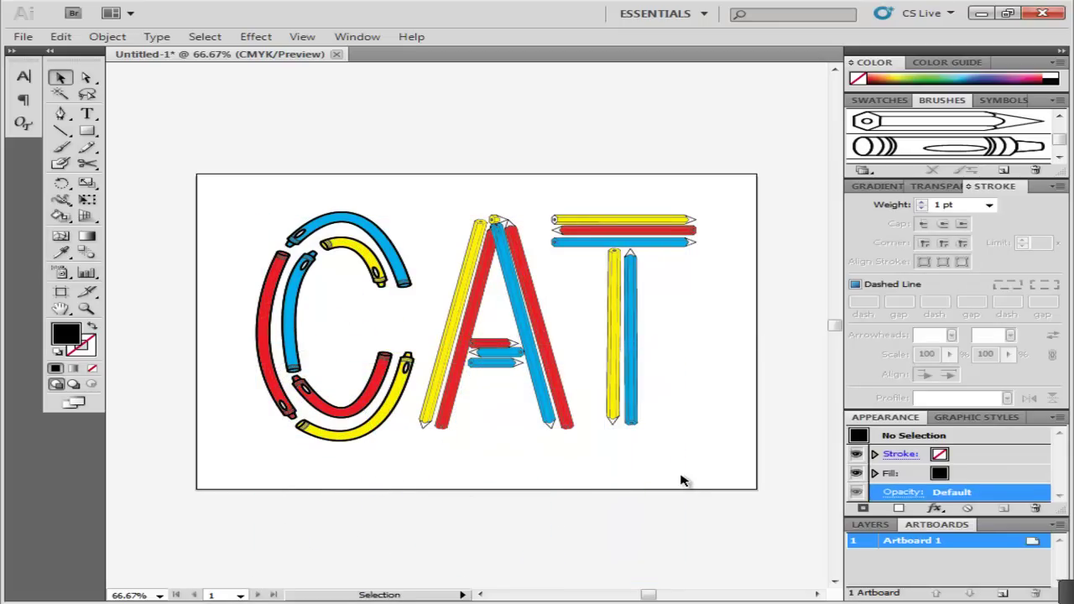